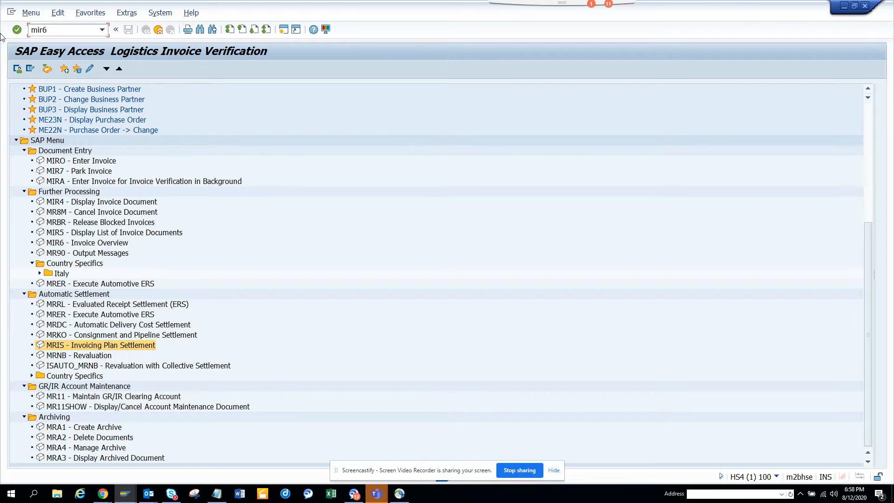
- Run transaction MIR6 to reach the Invoice Overview selection screen
{"action": "key", "text": "Return"}
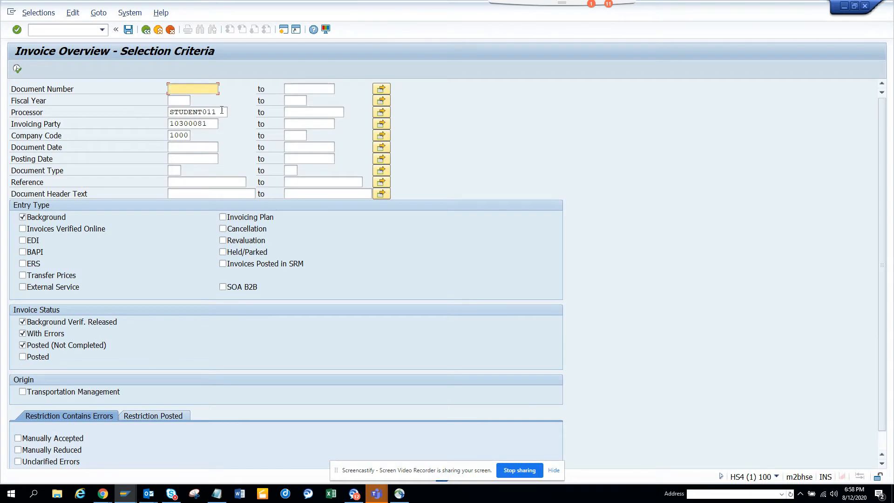
- Widen Processor and Invoicing Party to *, run the search and return to the criteria
{"action": "left_click_drag", "start_coordinate": [222, 112], "coordinate": [148, 117]}
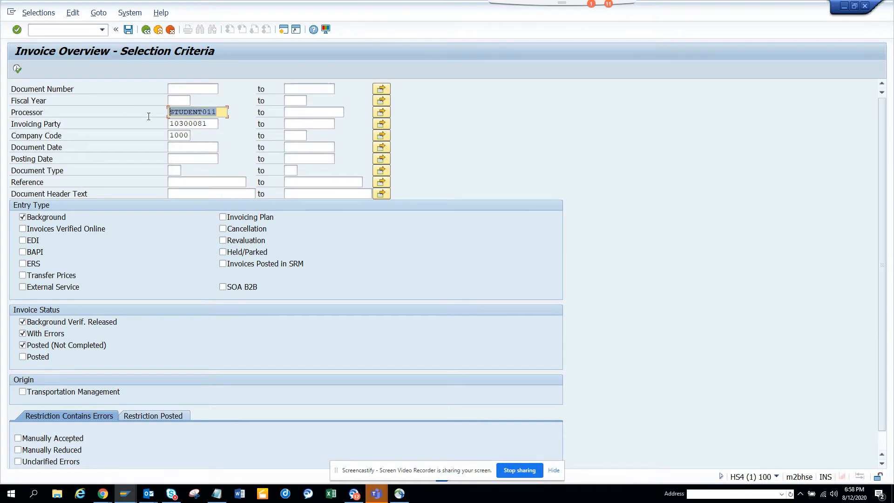
{"action": "type", "text": "*"}
{"action": "left_click_drag", "start_coordinate": [215, 123], "coordinate": [82, 133]}
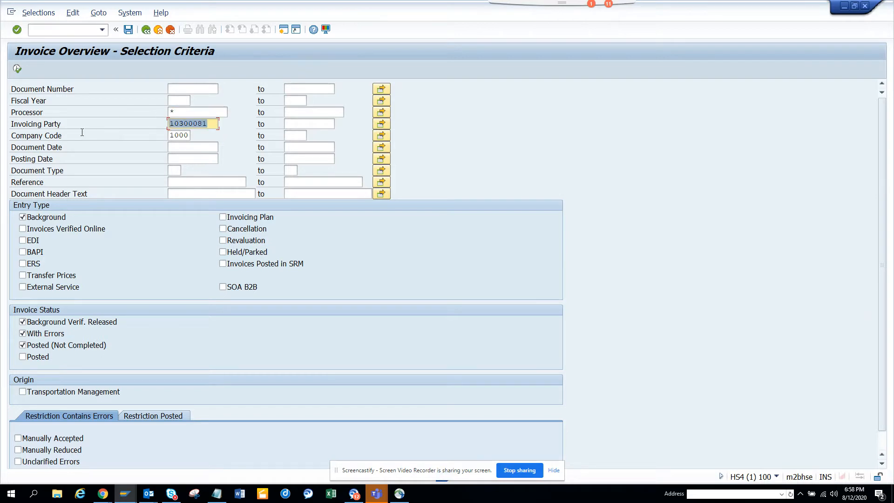
{"action": "type", "text": "*"}
{"action": "left_click", "coordinate": [18, 69]}
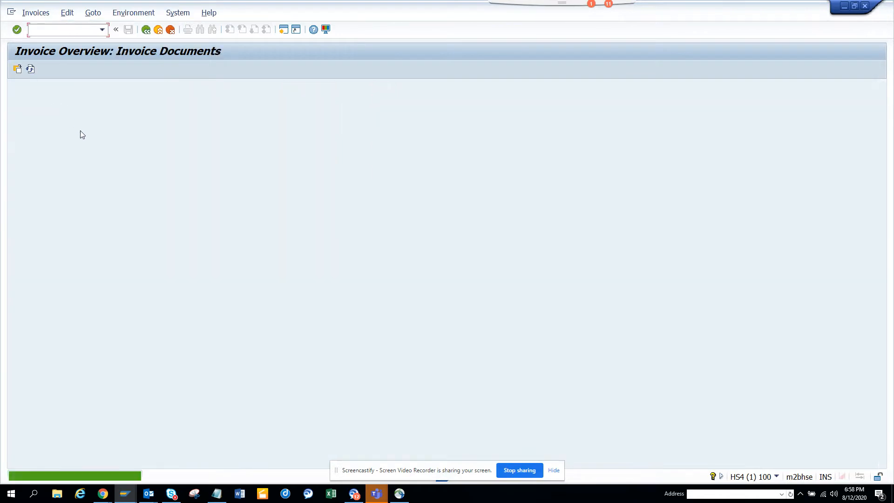
{"action": "left_click", "coordinate": [147, 31]}
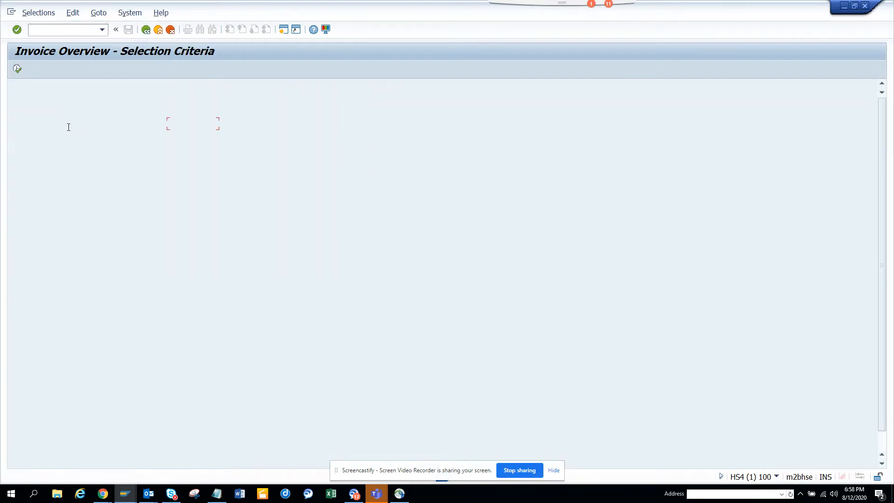
- Add Invoices Verified Online, Invoicing Plan and Cancellation entry types and rerun the search
{"action": "left_click", "coordinate": [22, 228]}
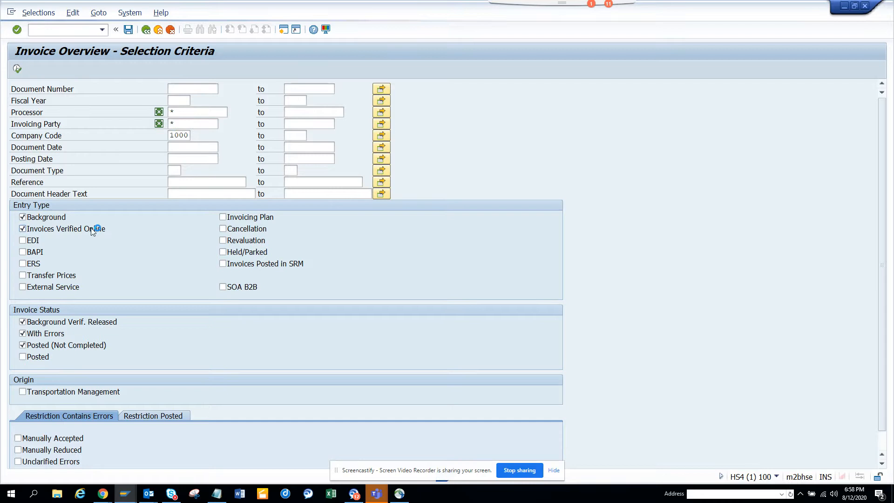
{"action": "left_click", "coordinate": [223, 217]}
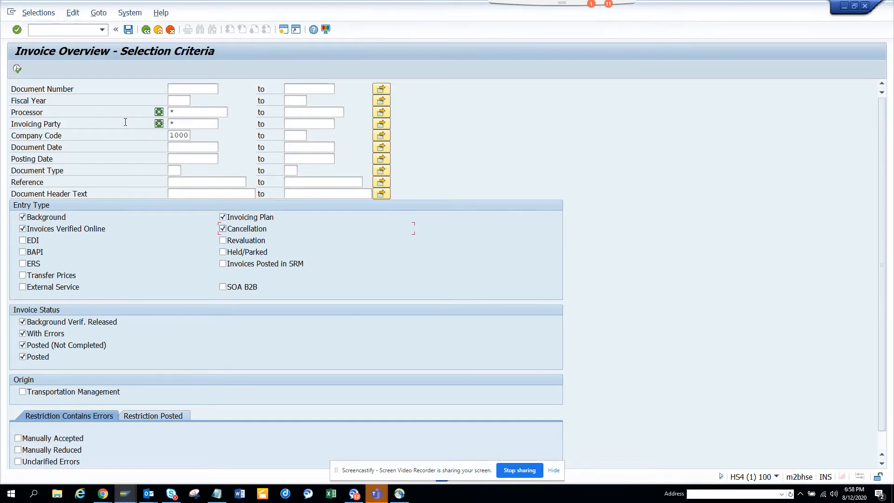
{"action": "left_click", "coordinate": [17, 70]}
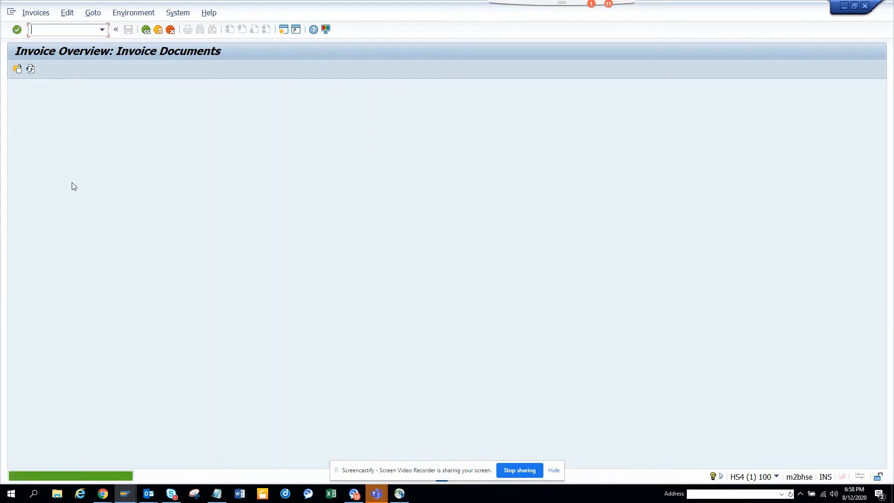
{"action": "left_click", "coordinate": [148, 31]}
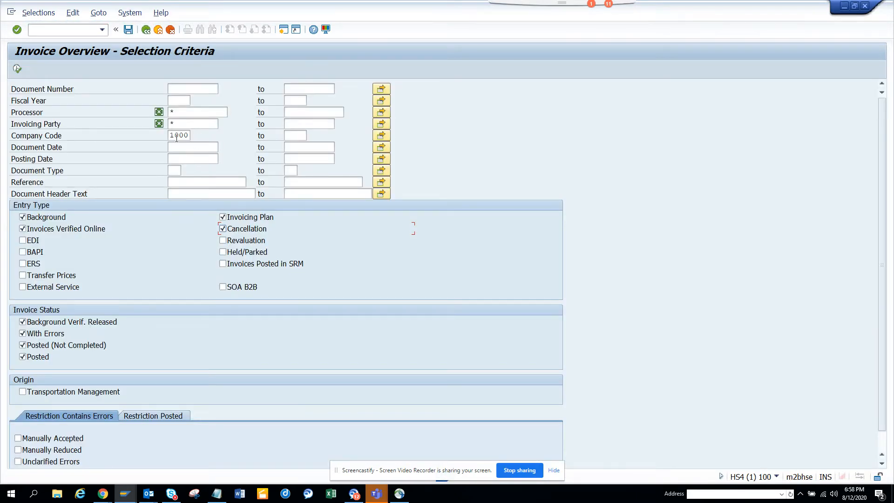
- Widen Company Code to * and execute the invoice overview report
{"action": "left_click_drag", "start_coordinate": [171, 135], "coordinate": [237, 137]}
{"action": "type", "text": "*"}
{"action": "left_click", "coordinate": [16, 70]}
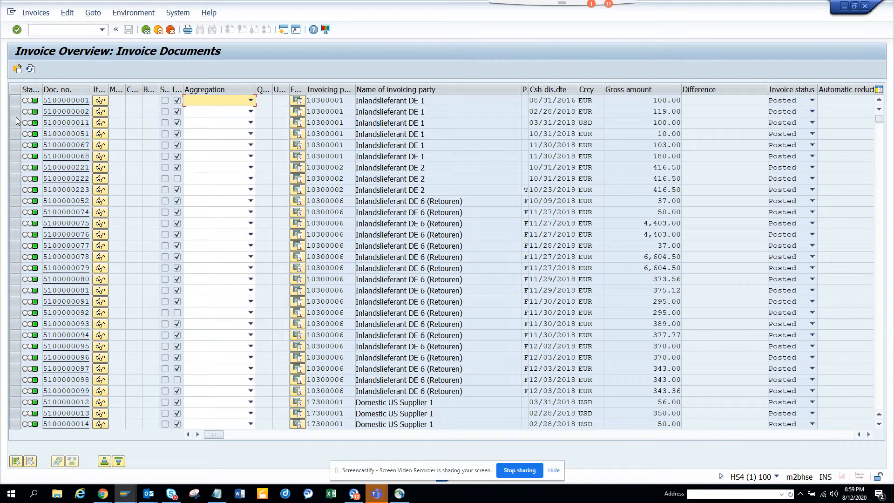
{"action": "left_click", "coordinate": [58, 122]}
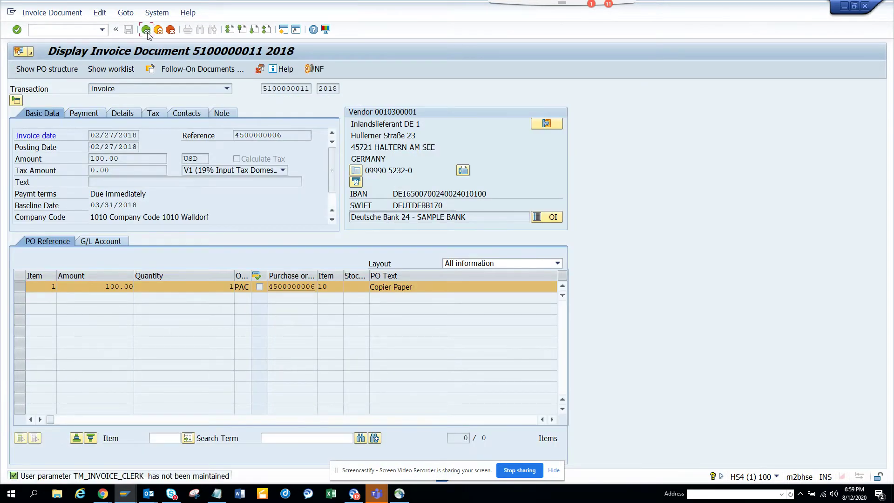
{"action": "left_click", "coordinate": [146, 30]}
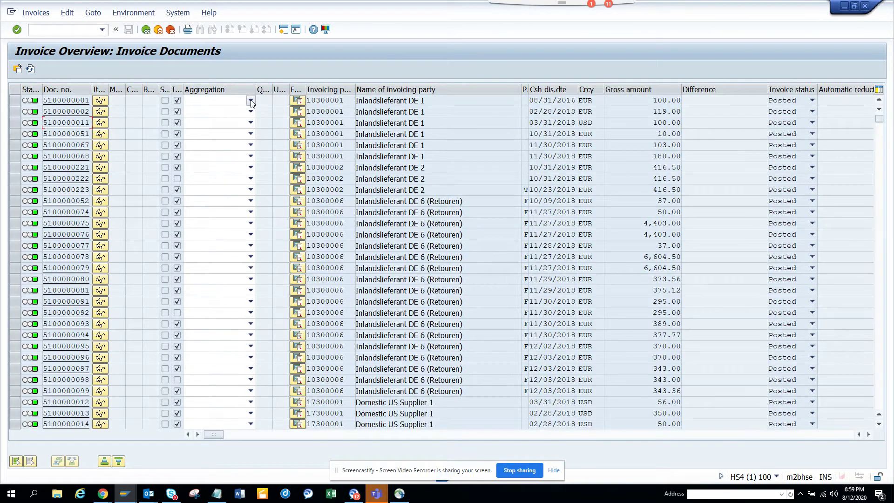
{"action": "left_click", "coordinate": [251, 101]}
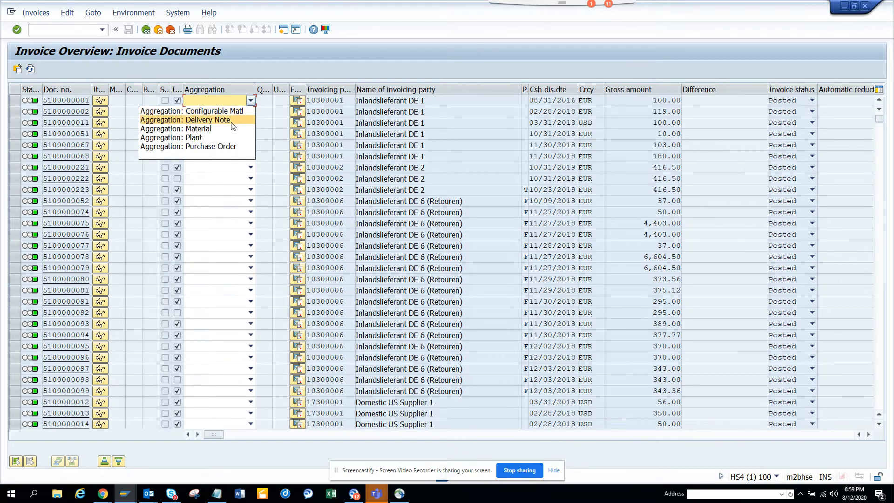
- Aggregate the first invoice by Purchase Order, then return to the documents list
{"action": "left_click", "coordinate": [222, 146]}
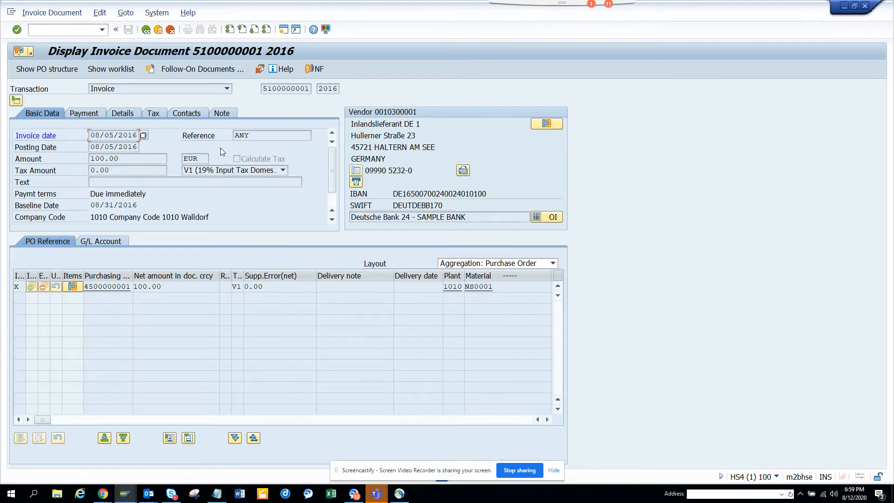
{"action": "left_click", "coordinate": [146, 30]}
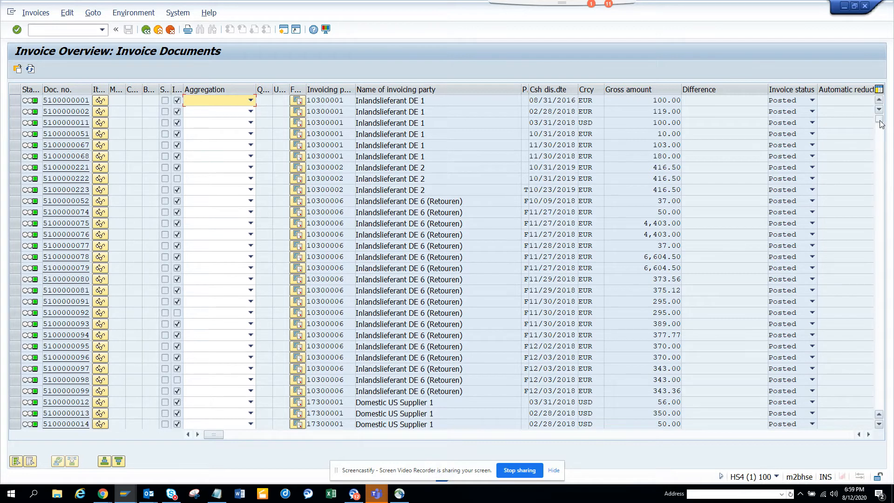
{"action": "left_click_drag", "start_coordinate": [879, 119], "coordinate": [885, 411]}
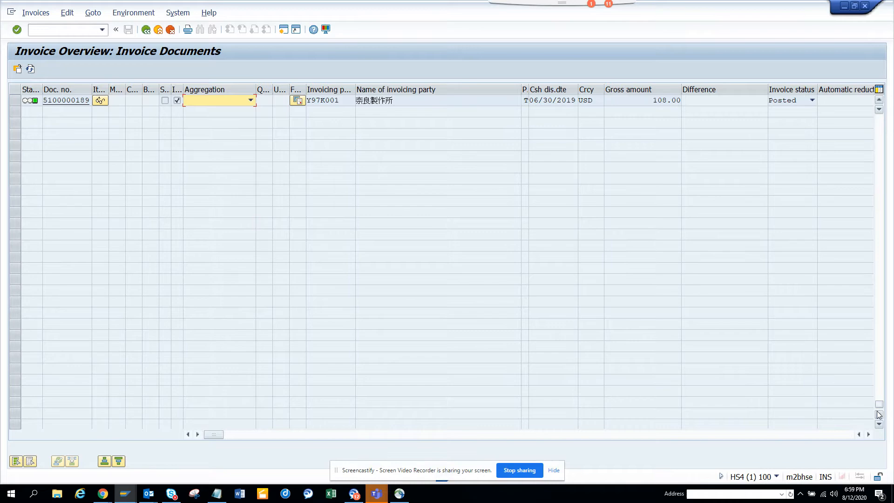
{"action": "left_click_drag", "start_coordinate": [878, 405], "coordinate": [888, 123]}
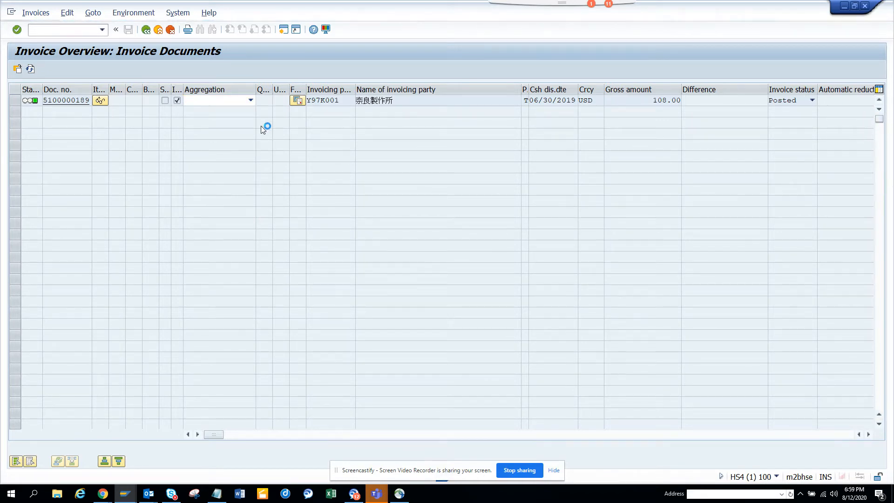
- Apply another aggregation to the first invoice and return to the overview list
{"action": "left_click", "coordinate": [249, 101]}
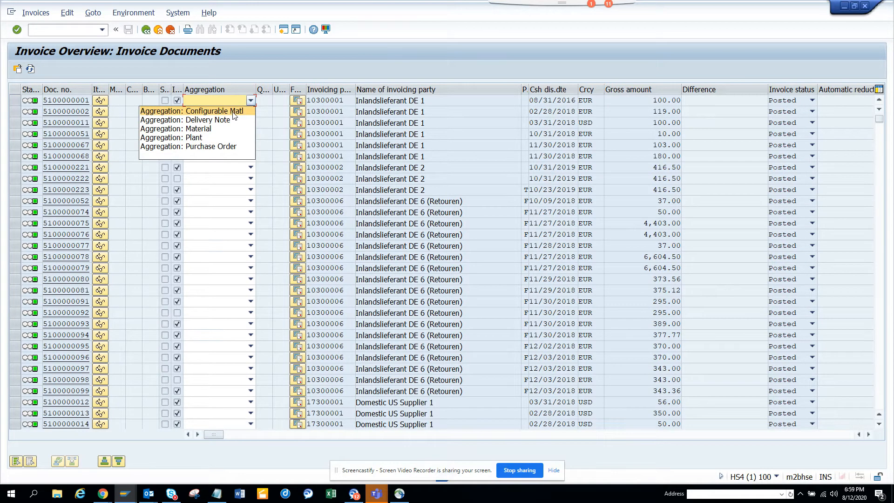
{"action": "left_click", "coordinate": [216, 138]}
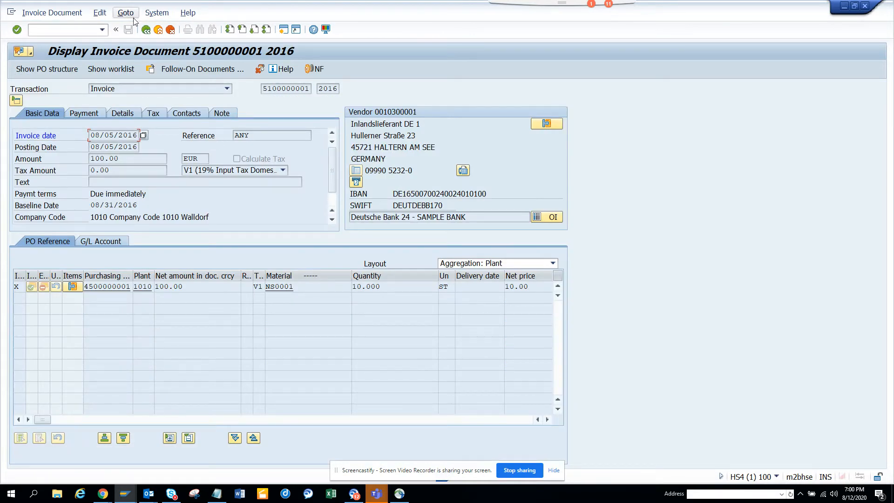
{"action": "left_click", "coordinate": [146, 30]}
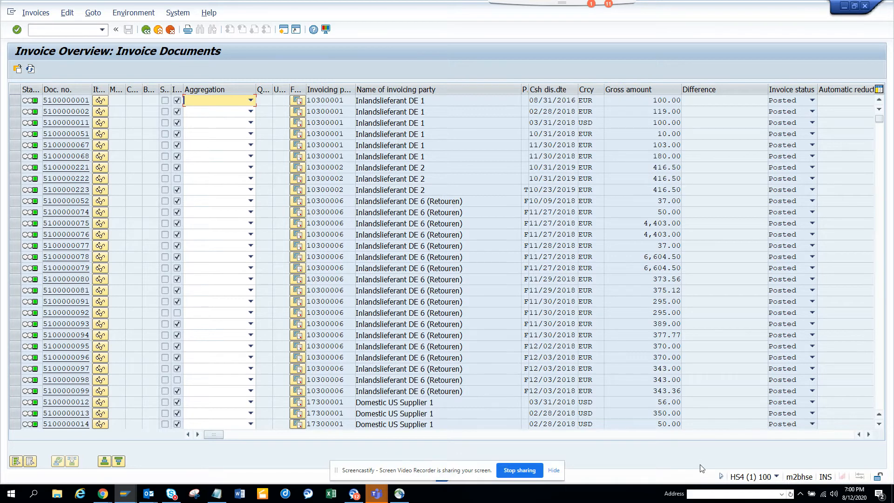
- Return from the invoice list to the selection criteria screen
{"action": "left_click", "coordinate": [868, 433]}
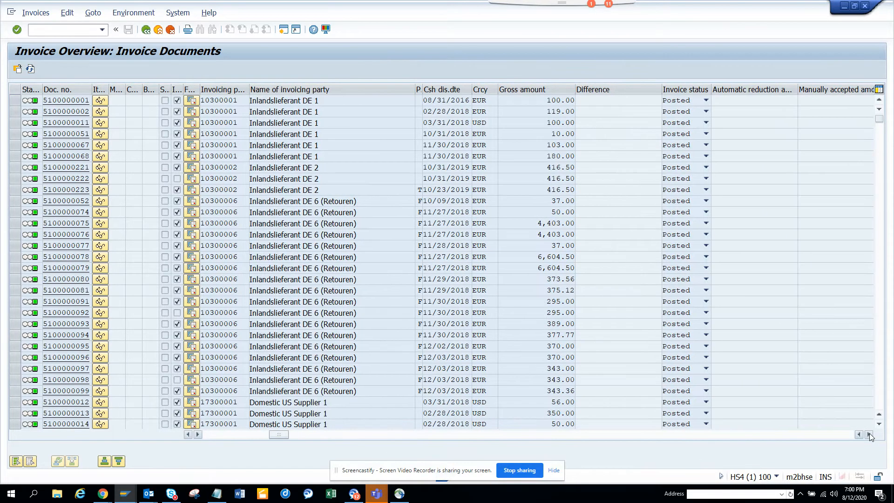
{"action": "left_click", "coordinate": [867, 433]}
{"action": "left_click", "coordinate": [870, 434]}
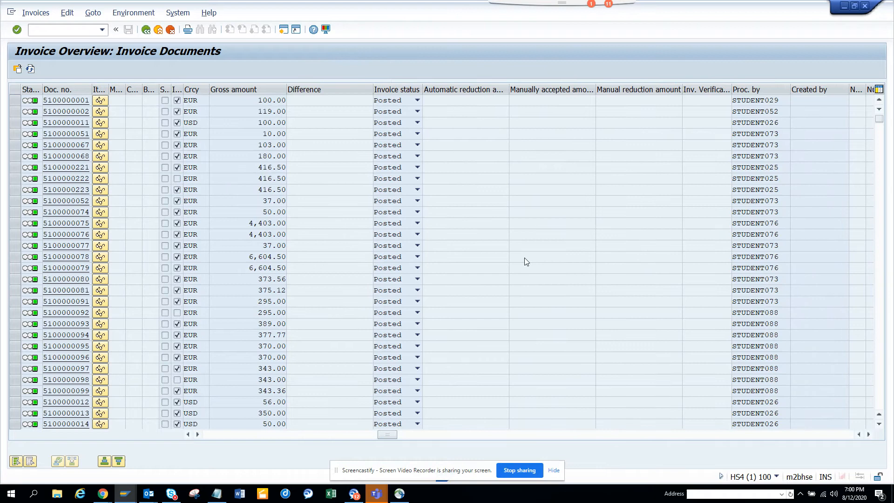
{"action": "left_click", "coordinate": [145, 30]}
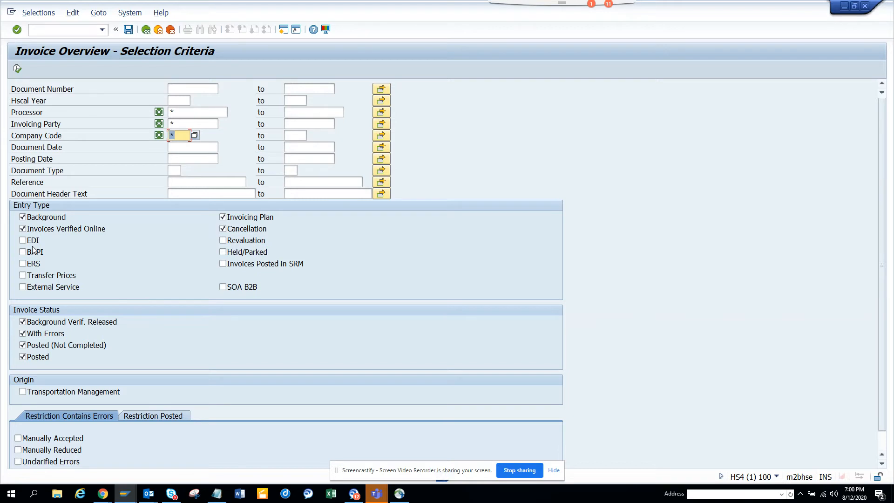
- Switch entry types to Held/Parked and ERS, dropping Cancellation and Invoices Verified Online
{"action": "left_click", "coordinate": [245, 252]}
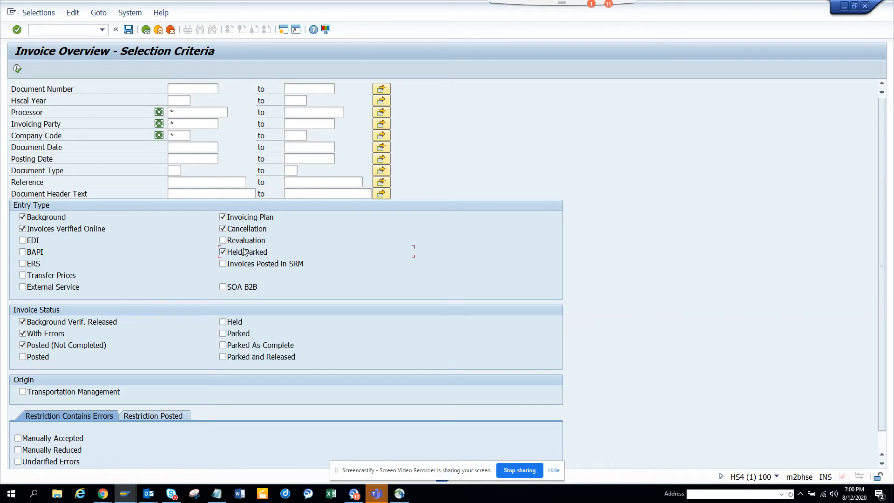
{"action": "left_click", "coordinate": [242, 231]}
{"action": "left_click", "coordinate": [65, 230]}
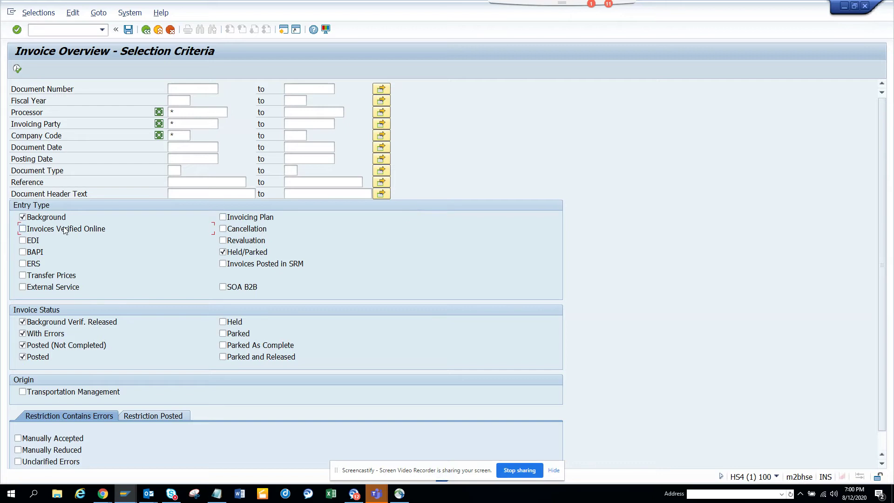
{"action": "left_click", "coordinate": [21, 69]}
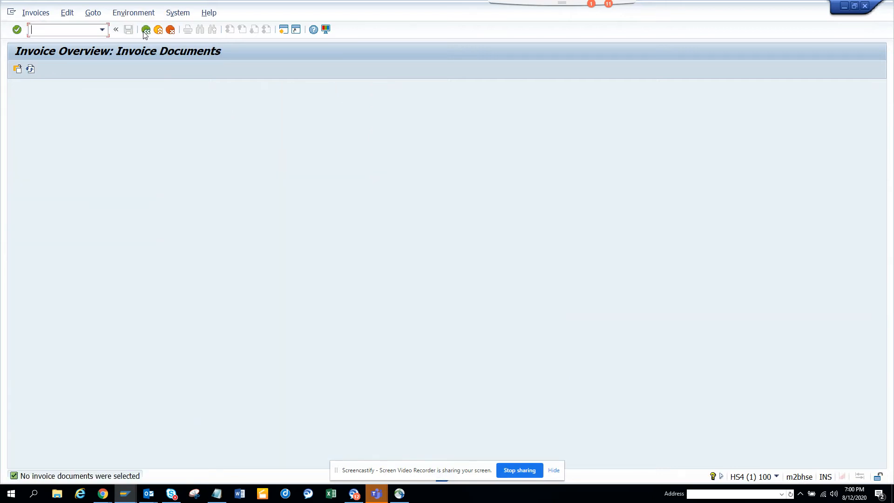
{"action": "left_click", "coordinate": [145, 30]}
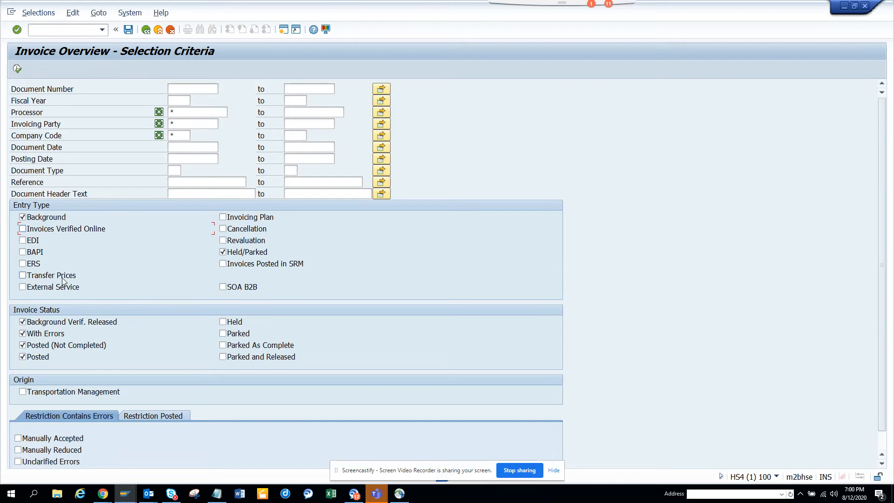
{"action": "left_click", "coordinate": [31, 263]}
{"action": "left_click", "coordinate": [17, 68]}
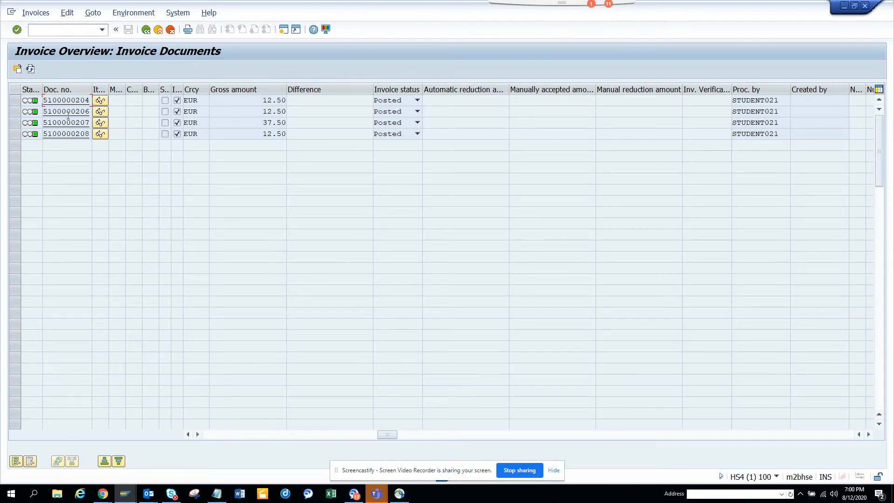
{"action": "double_click", "coordinate": [77, 100]}
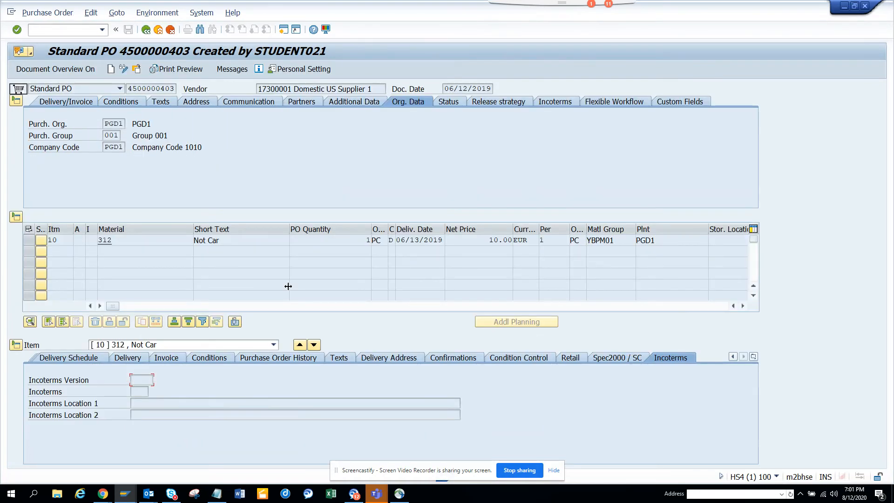
- Show the PO item's Invoice settings with ERS checked and view the ERS field's F1 help
{"action": "left_click", "coordinate": [165, 359]}
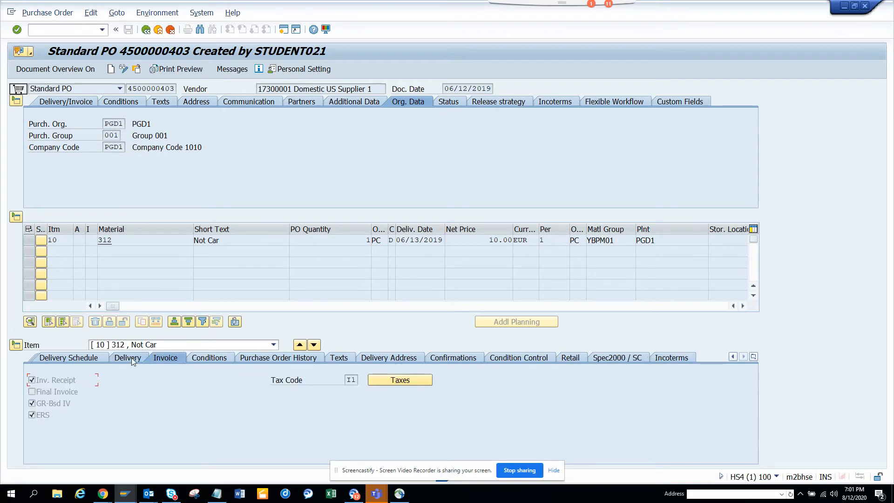
{"action": "left_click", "coordinate": [39, 415]}
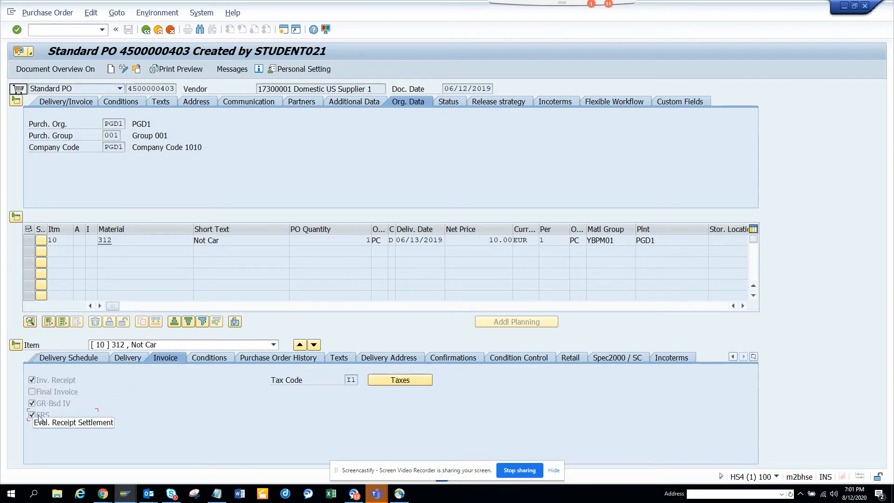
{"action": "key", "text": "XF86AudioRaiseVolume"}
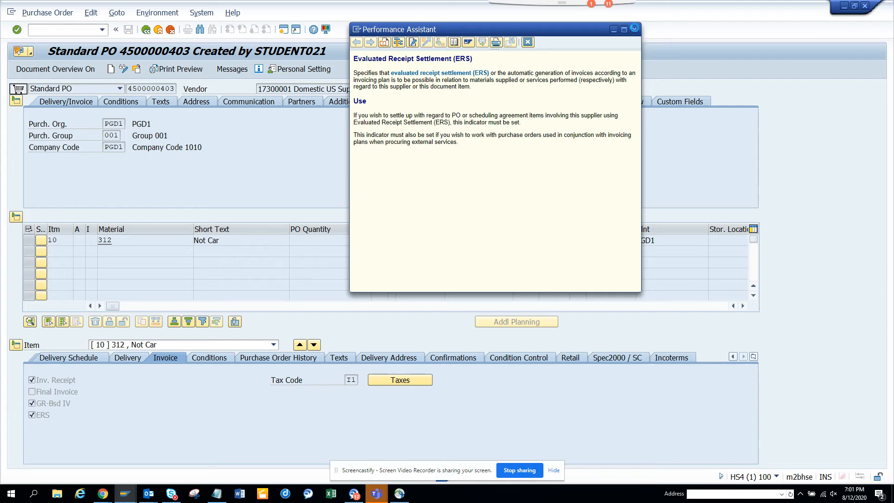
{"action": "left_click", "coordinate": [635, 30]}
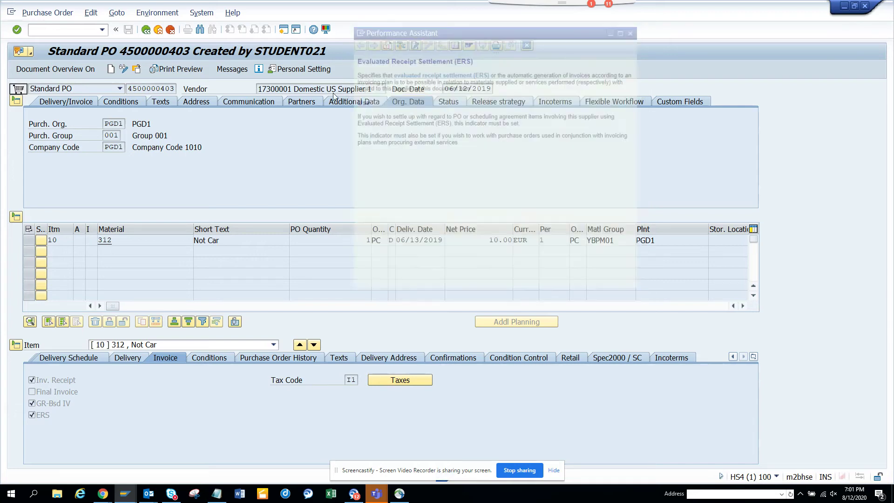
- Go back through the invoice and ERS list to the Invoice Overview selection criteria
{"action": "left_click", "coordinate": [146, 30]}
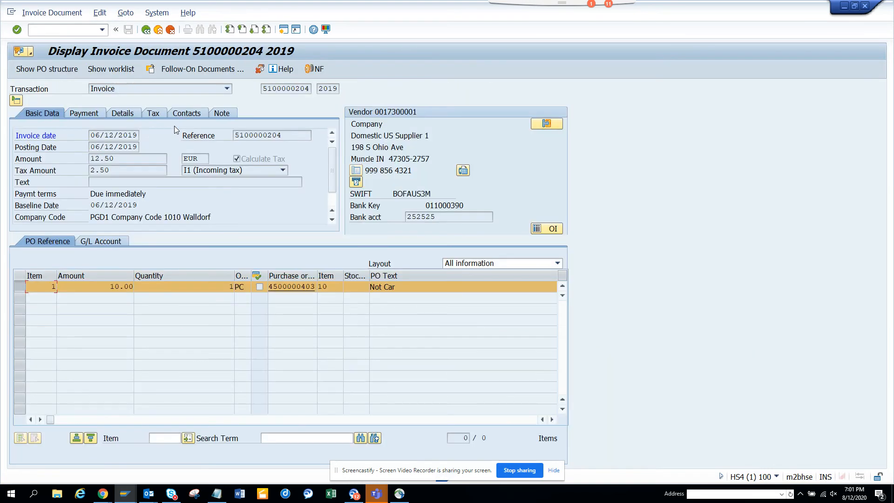
{"action": "left_click", "coordinate": [147, 30]}
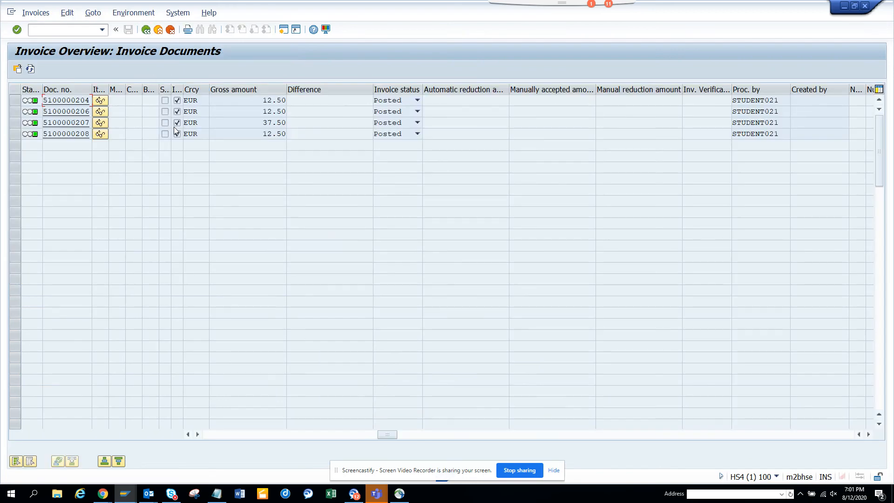
{"action": "left_click", "coordinate": [146, 31]}
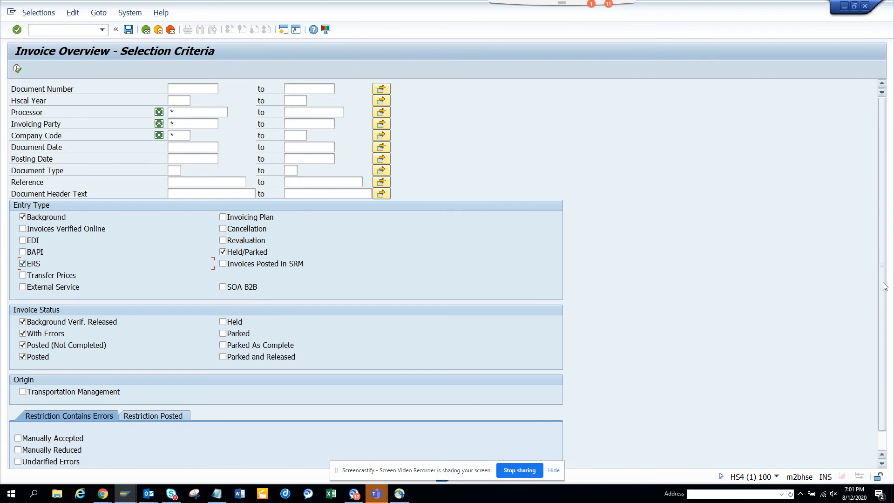
{"action": "scroll", "coordinate": [884, 284], "scroll_direction": "down", "scroll_amount": 1}
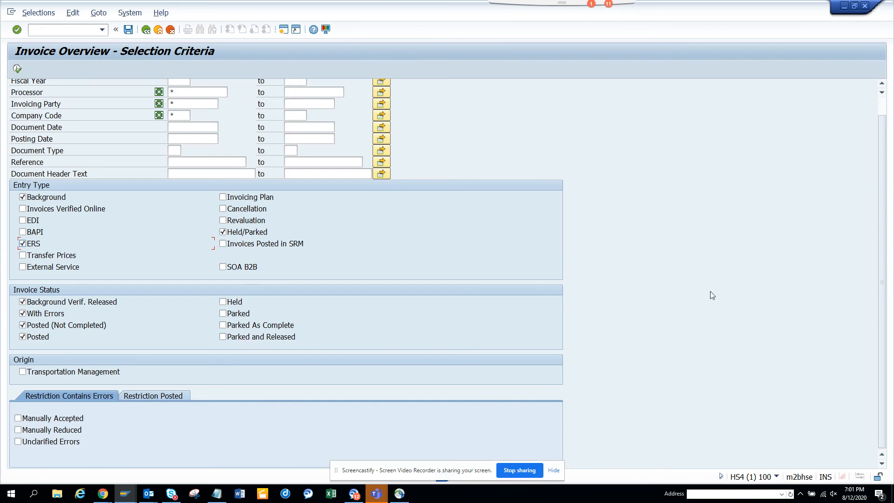
{"action": "scroll", "coordinate": [873, 314], "scroll_direction": "up", "scroll_amount": 1}
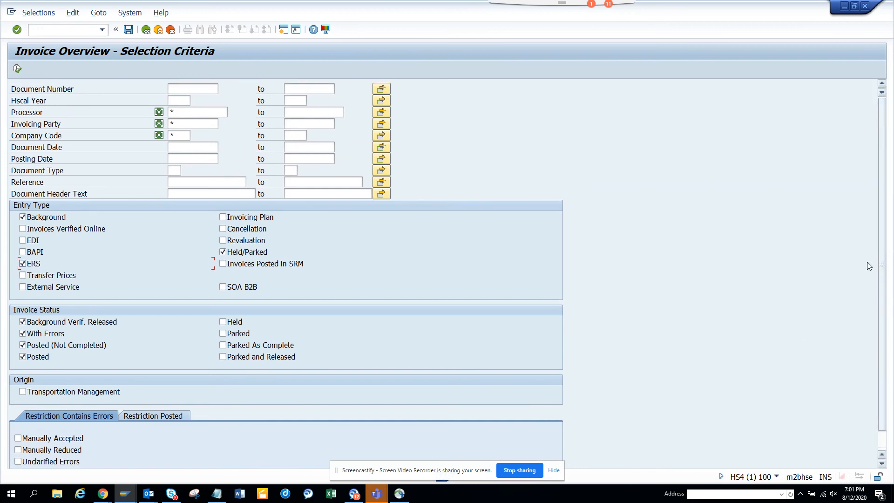